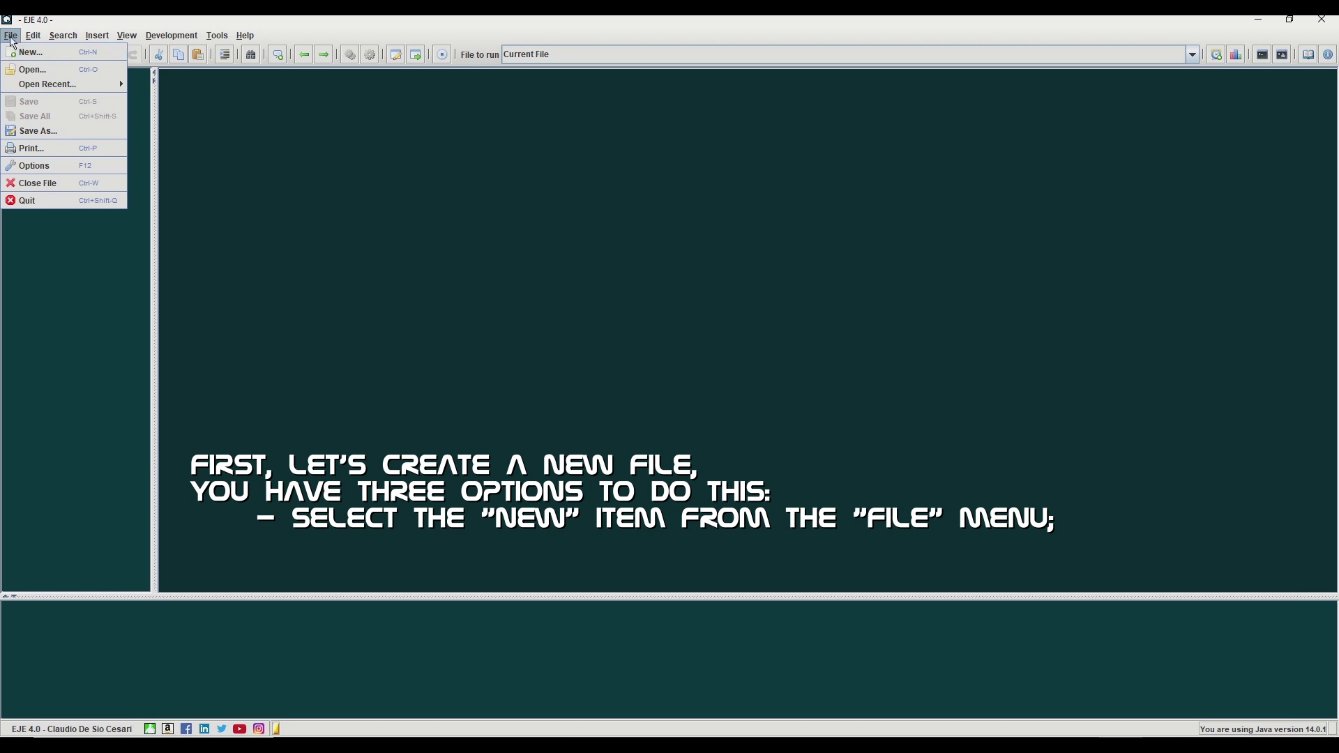
Create a new empty No Name file from the File menu
click(13, 36)
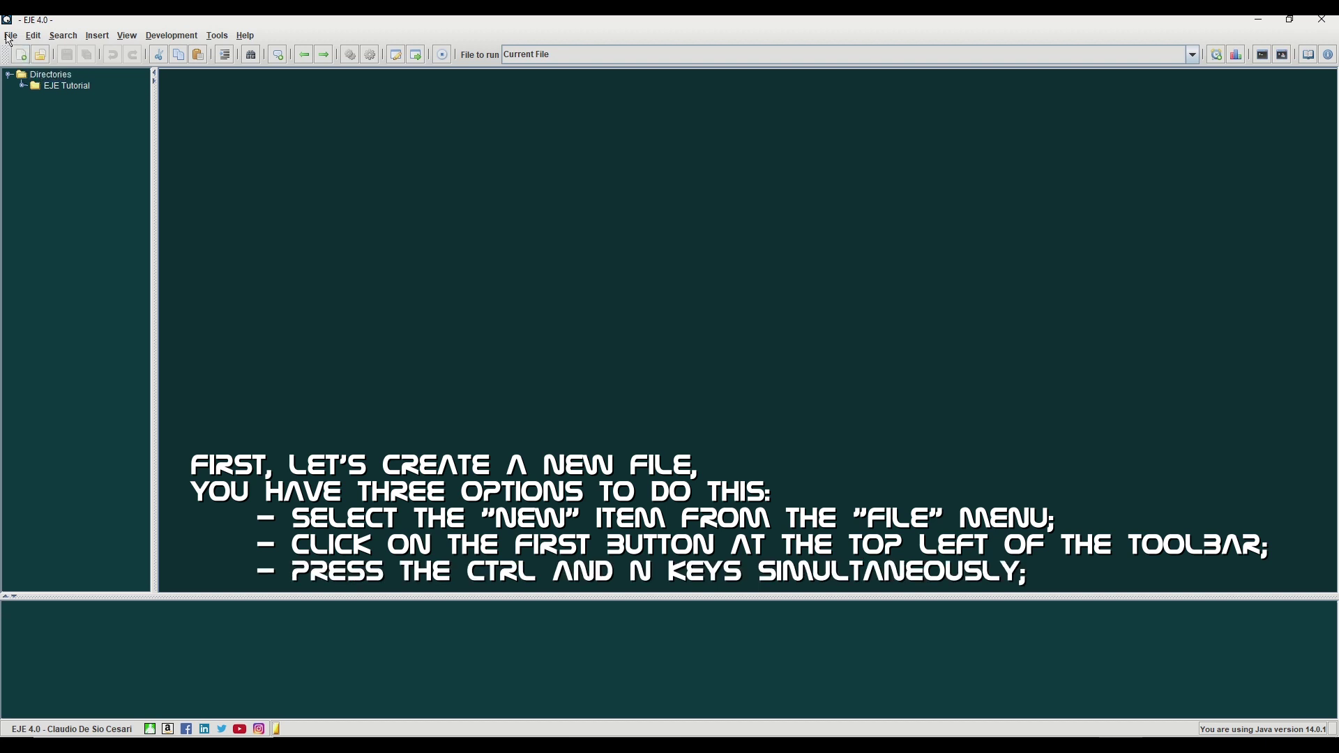
click(10, 34)
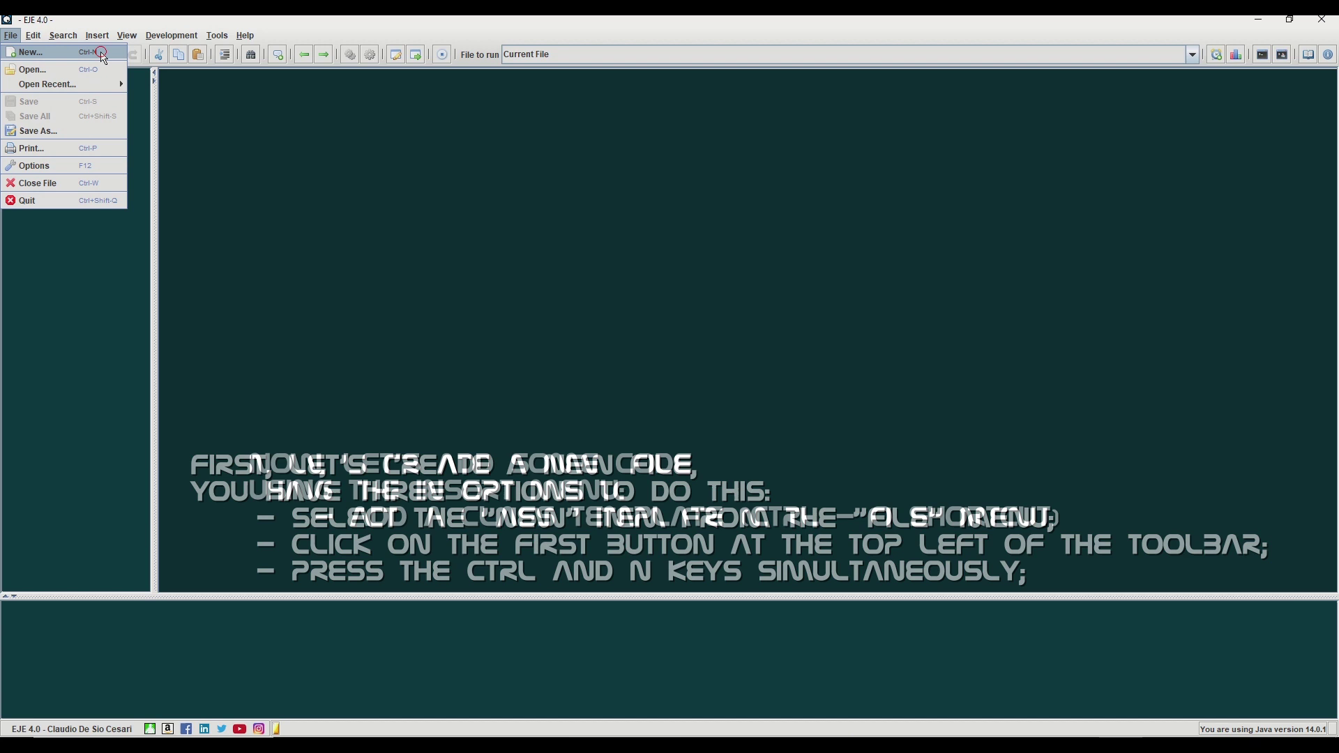
click(101, 55)
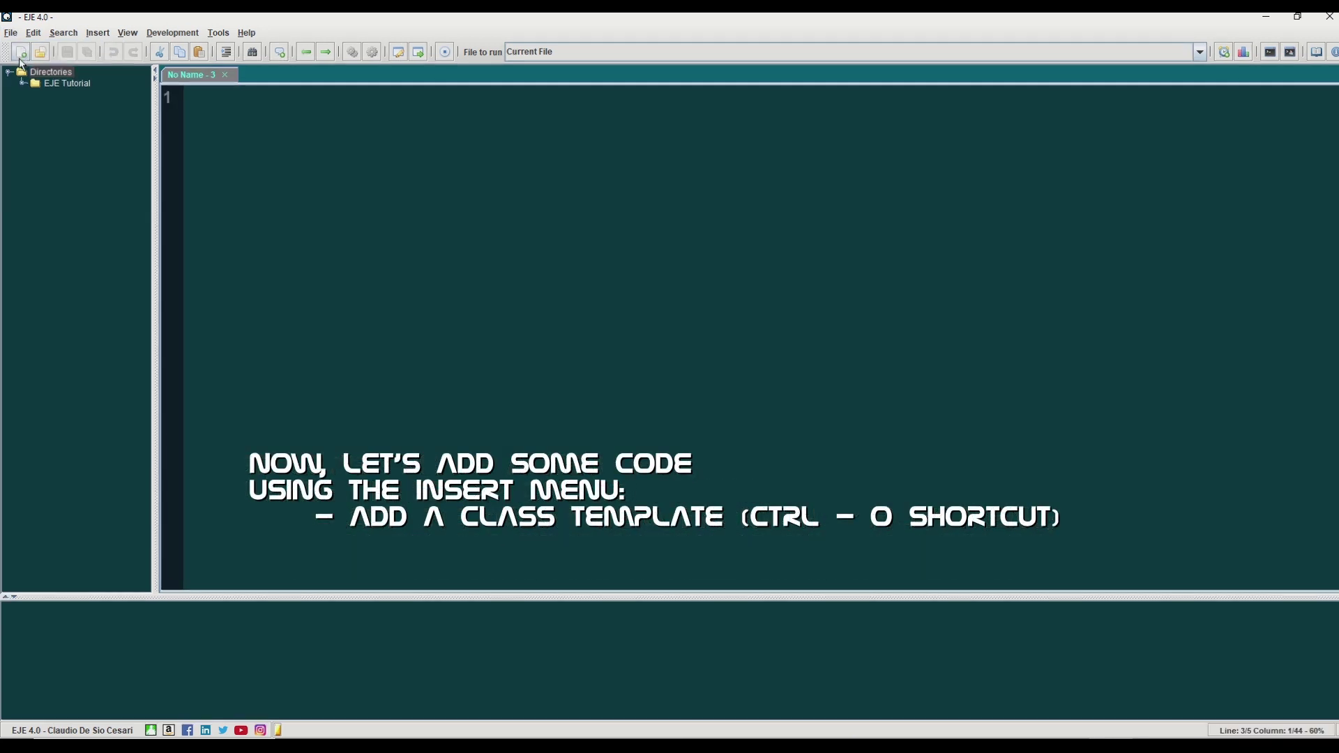
Insert a MyClass class skeleton, a main method and a System.out.println() statement
click(95, 34)
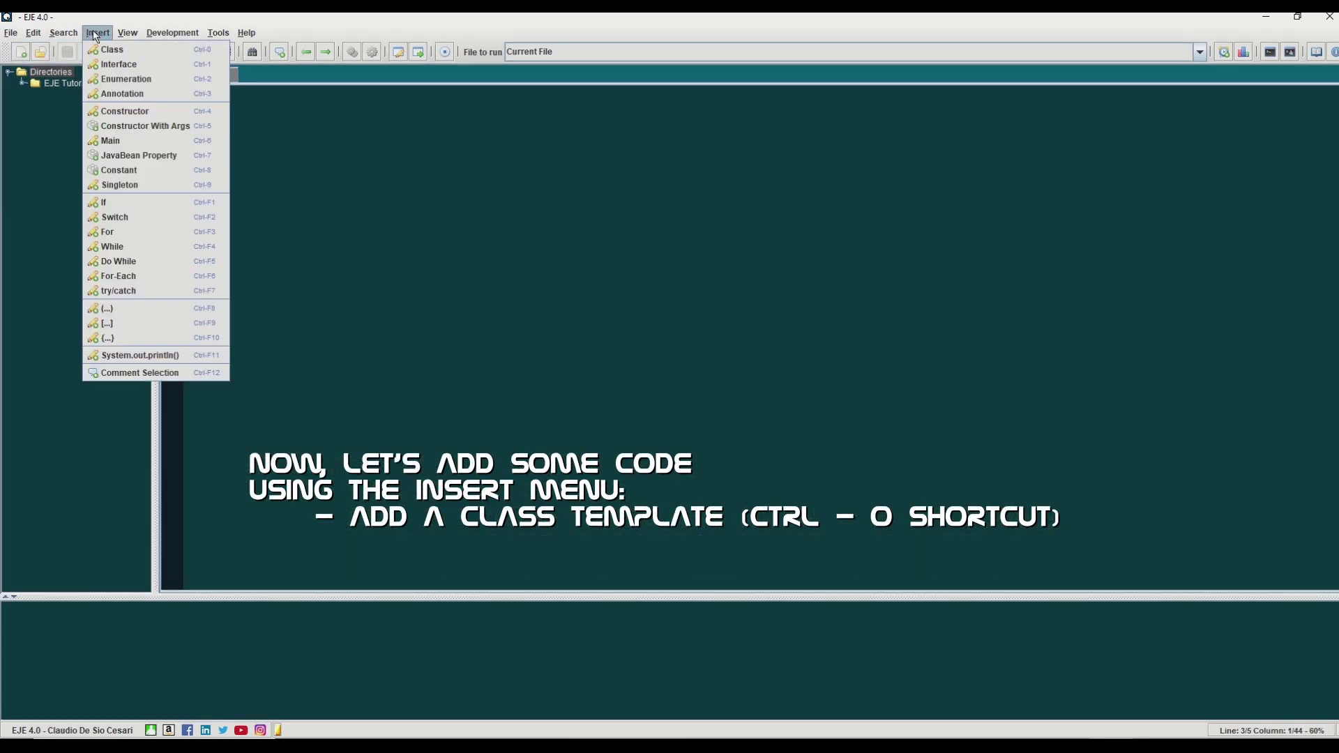
click(207, 54)
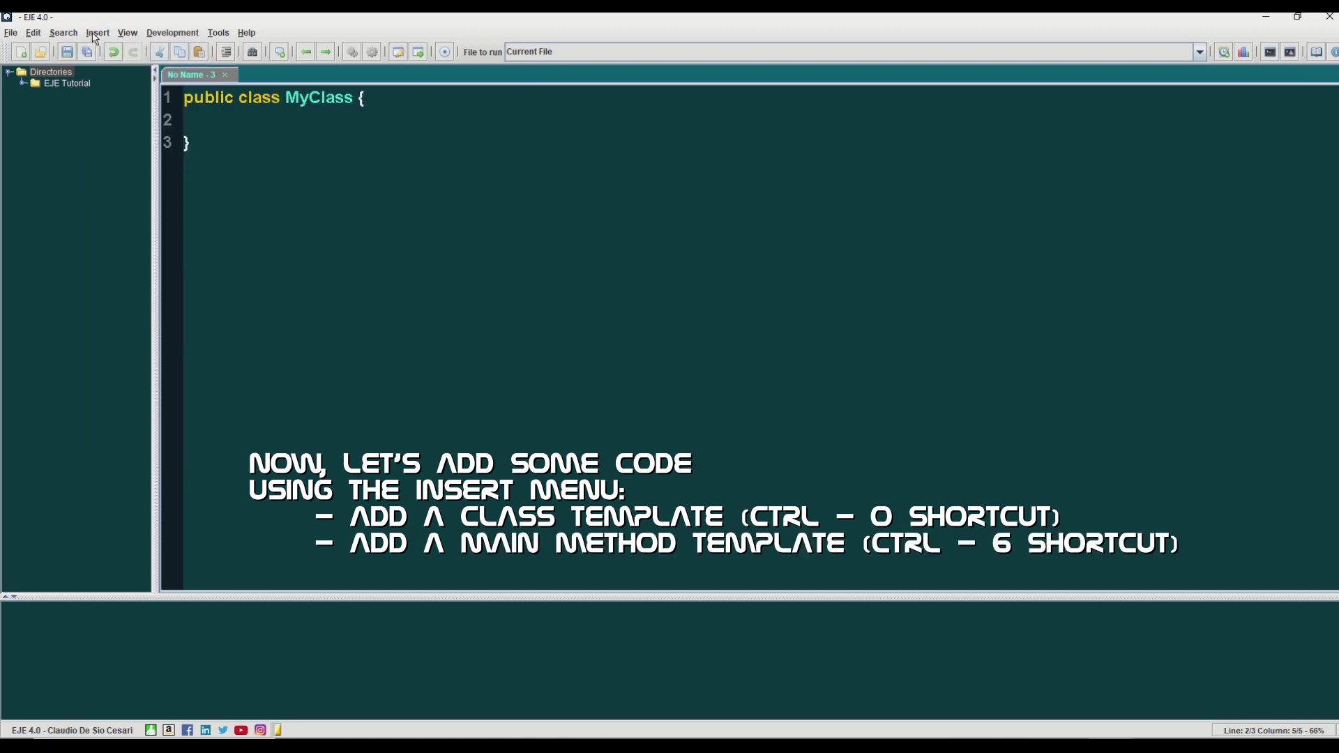
click(93, 34)
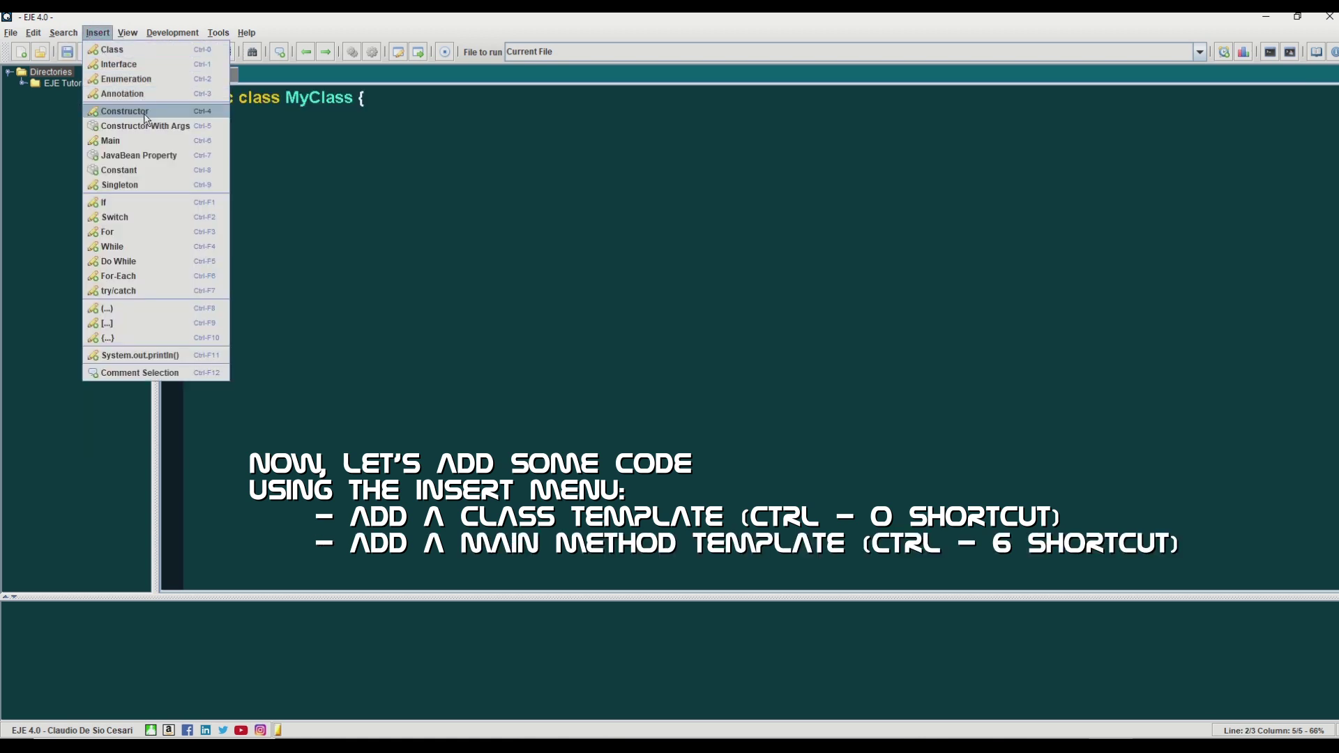
click(214, 142)
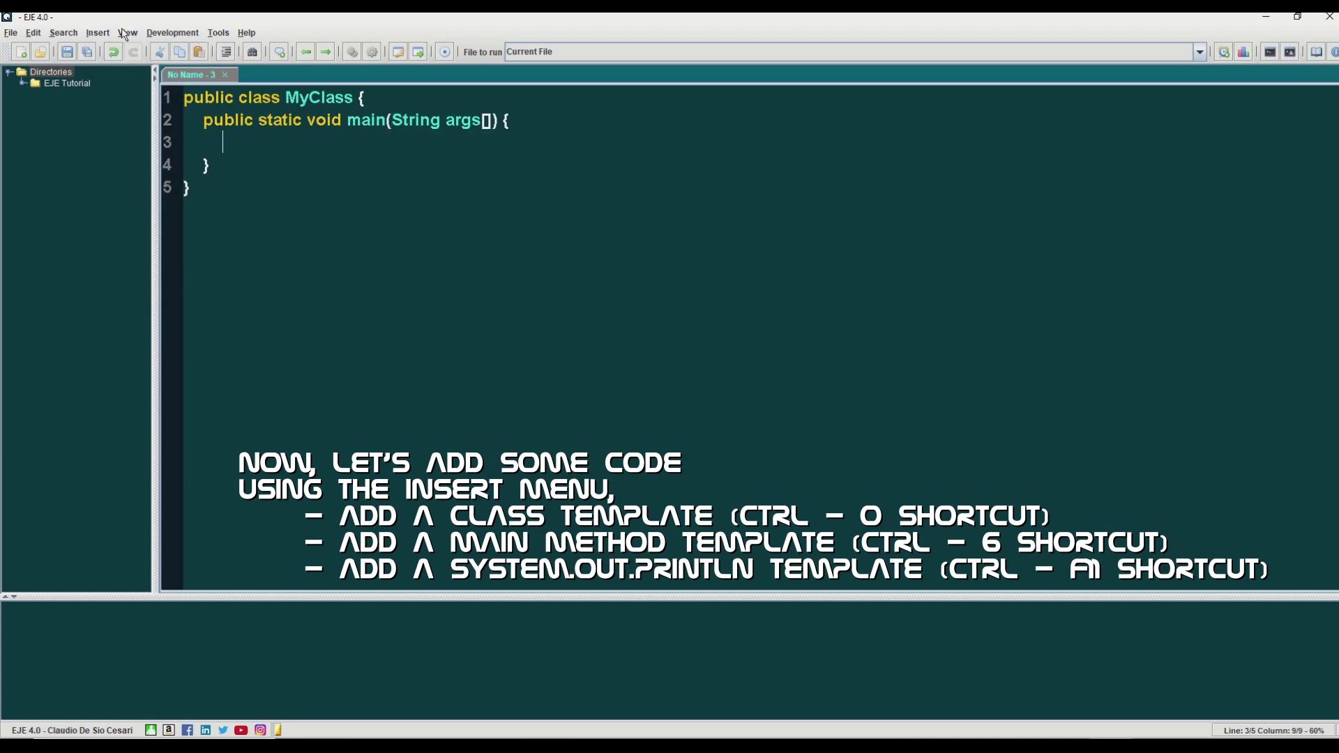
click(97, 32)
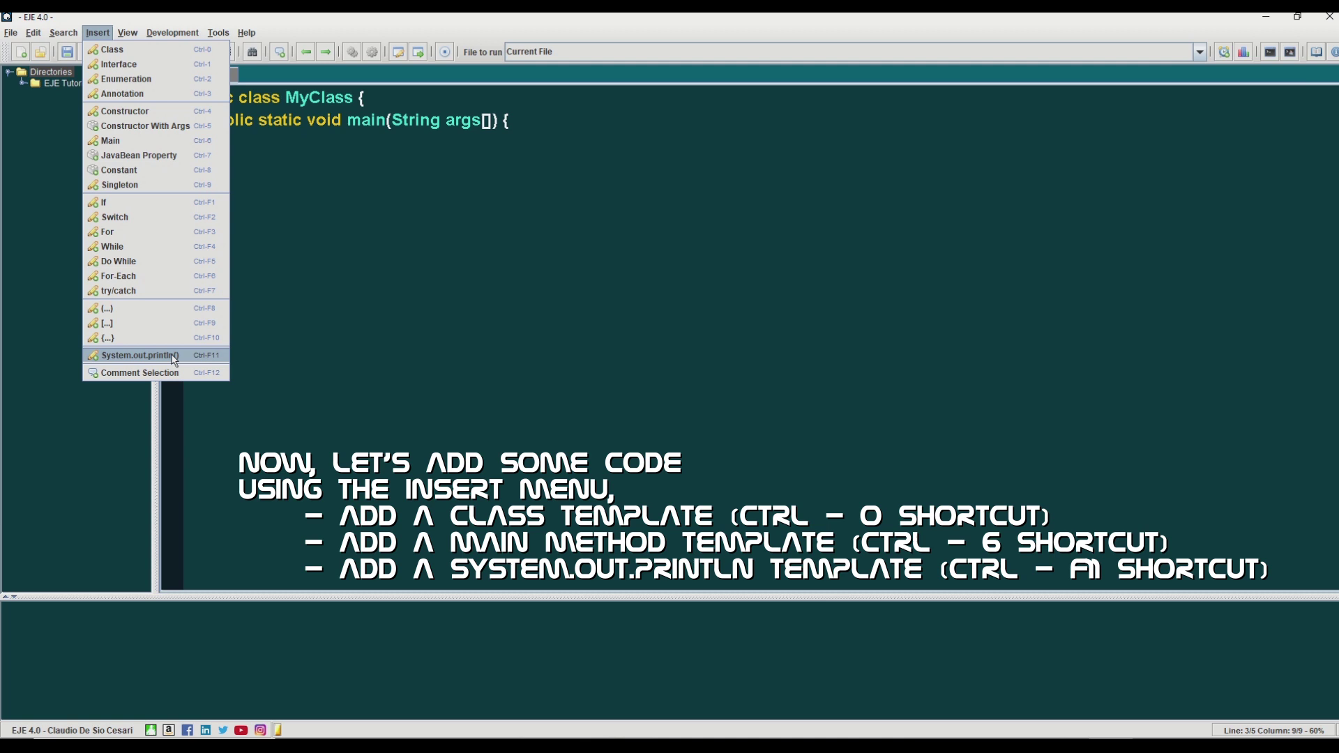
click(217, 357)
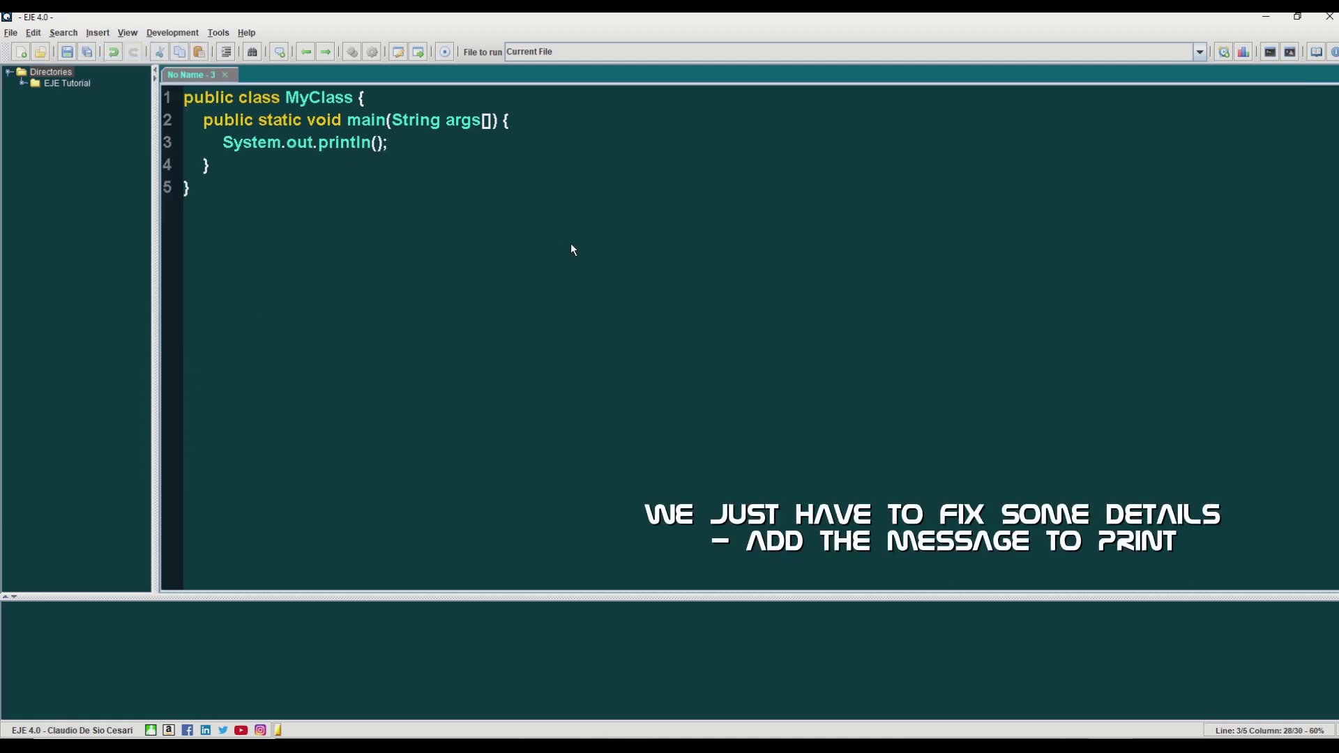
text("")
text(Hello)
text( Wor)
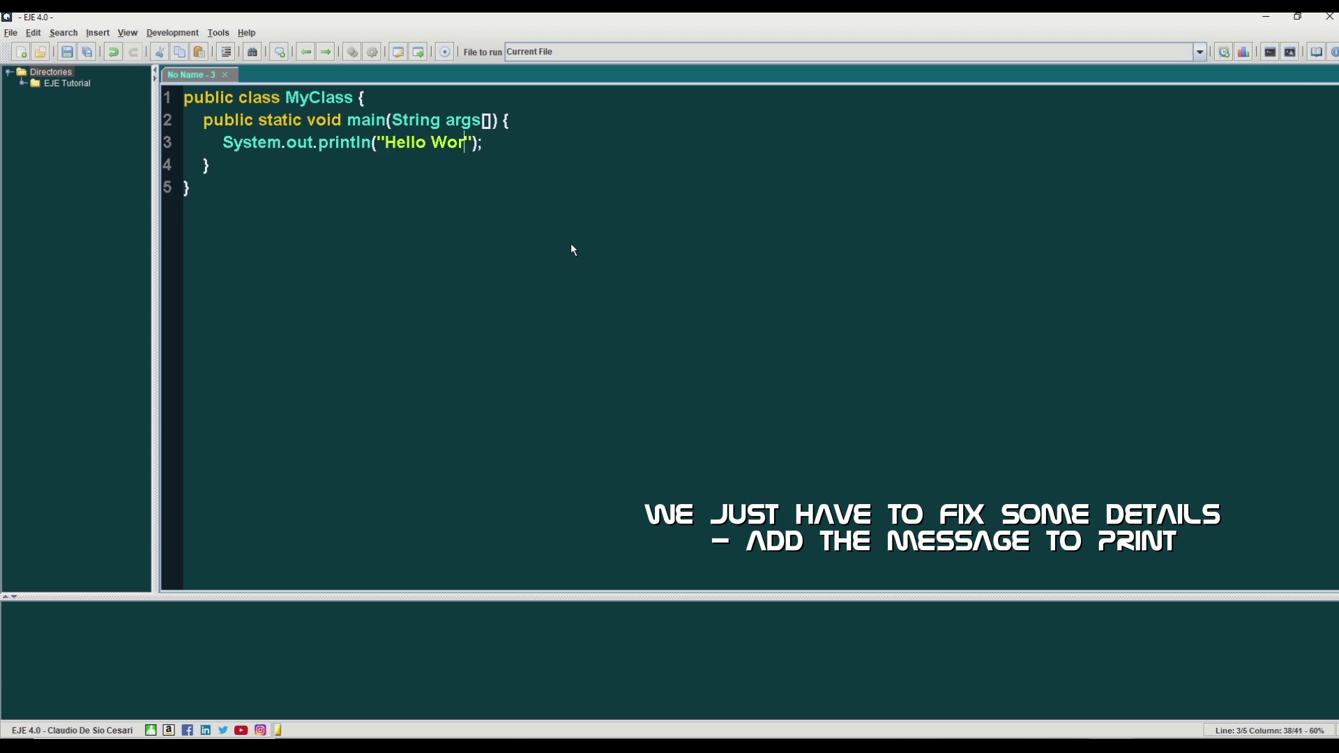
text(ld!)
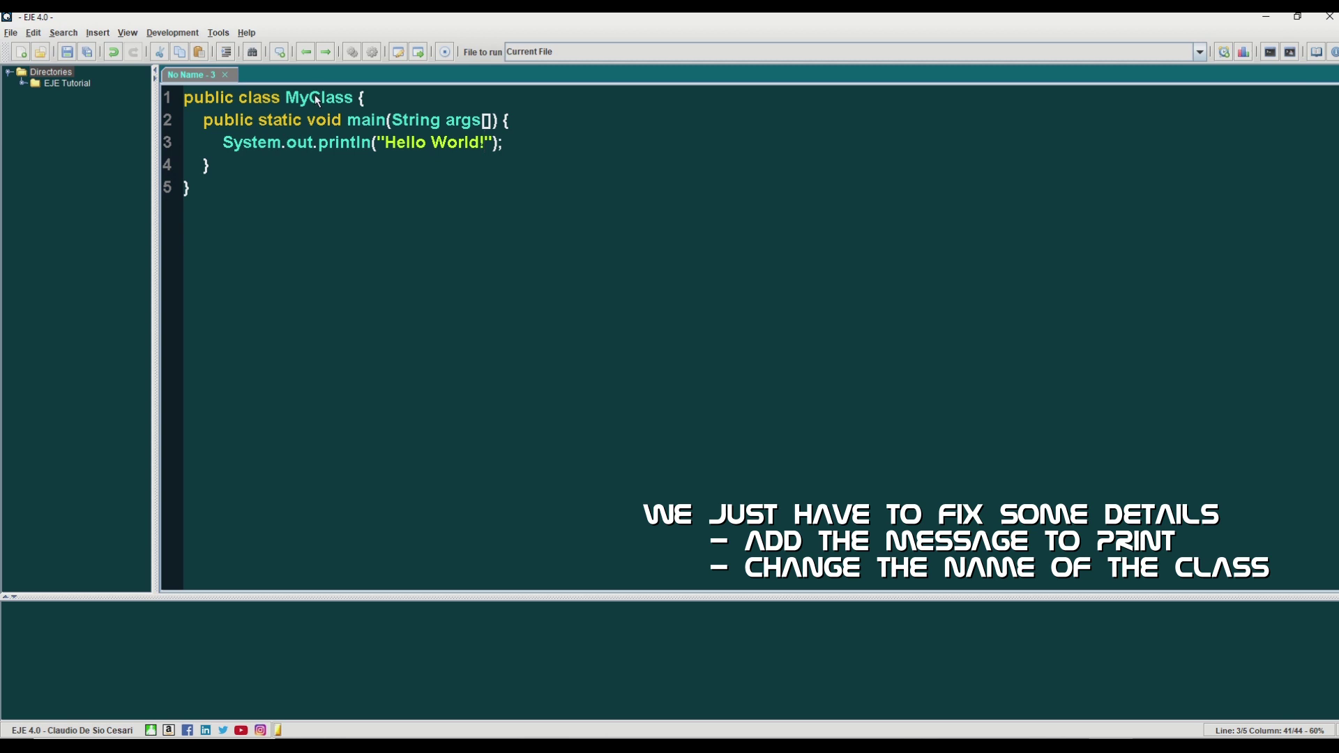
Select the class name MyClass so it can be replaced with HelloWorld
double_click(315, 98)
text(Hel)
text(loWor)
text(ld)
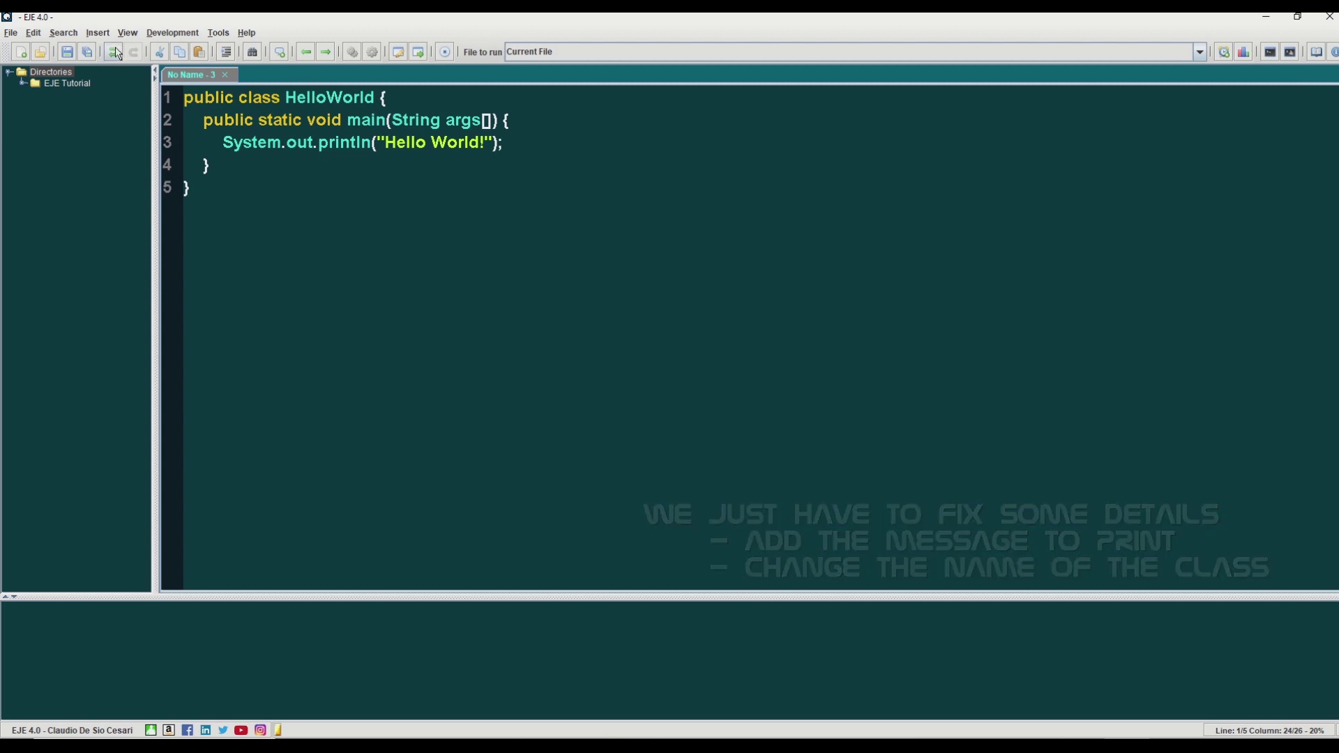
Save the file as HelloWorld.java, then compile and run it to print Hello World!
key(ctrl+s)
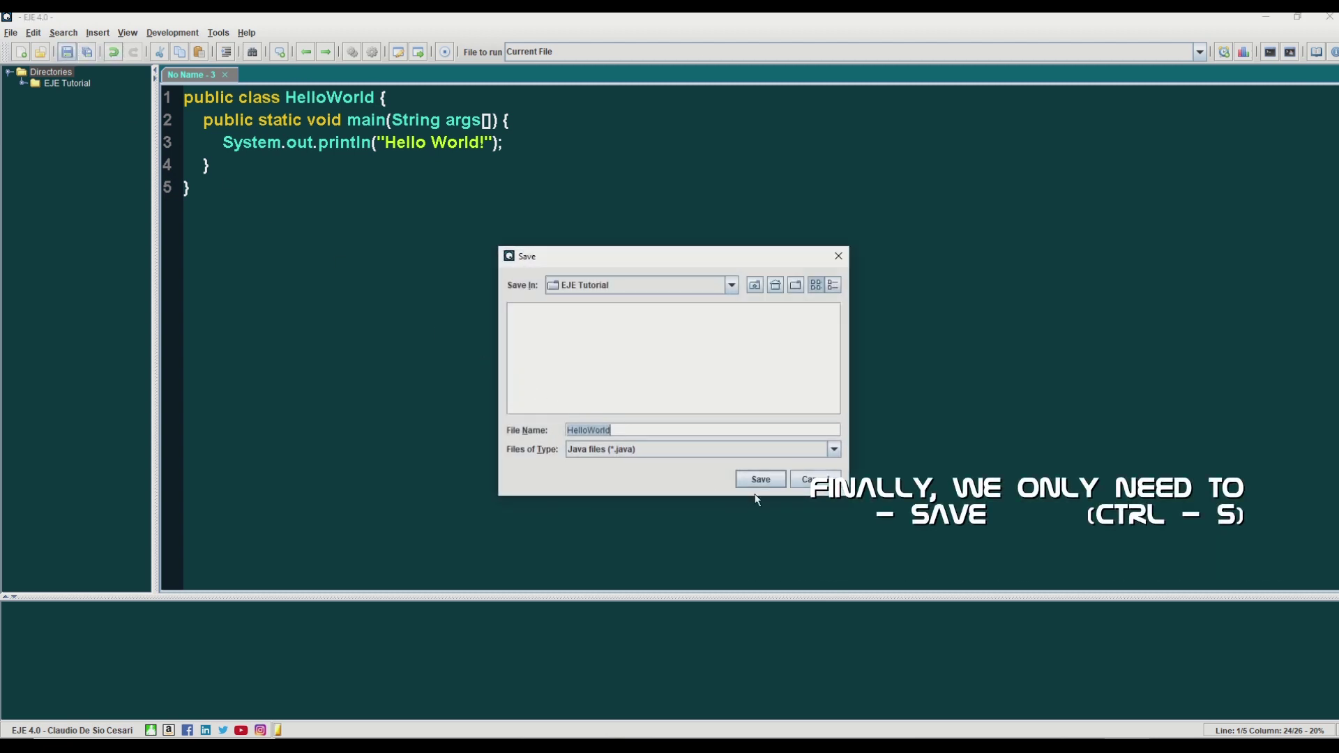
click(761, 480)
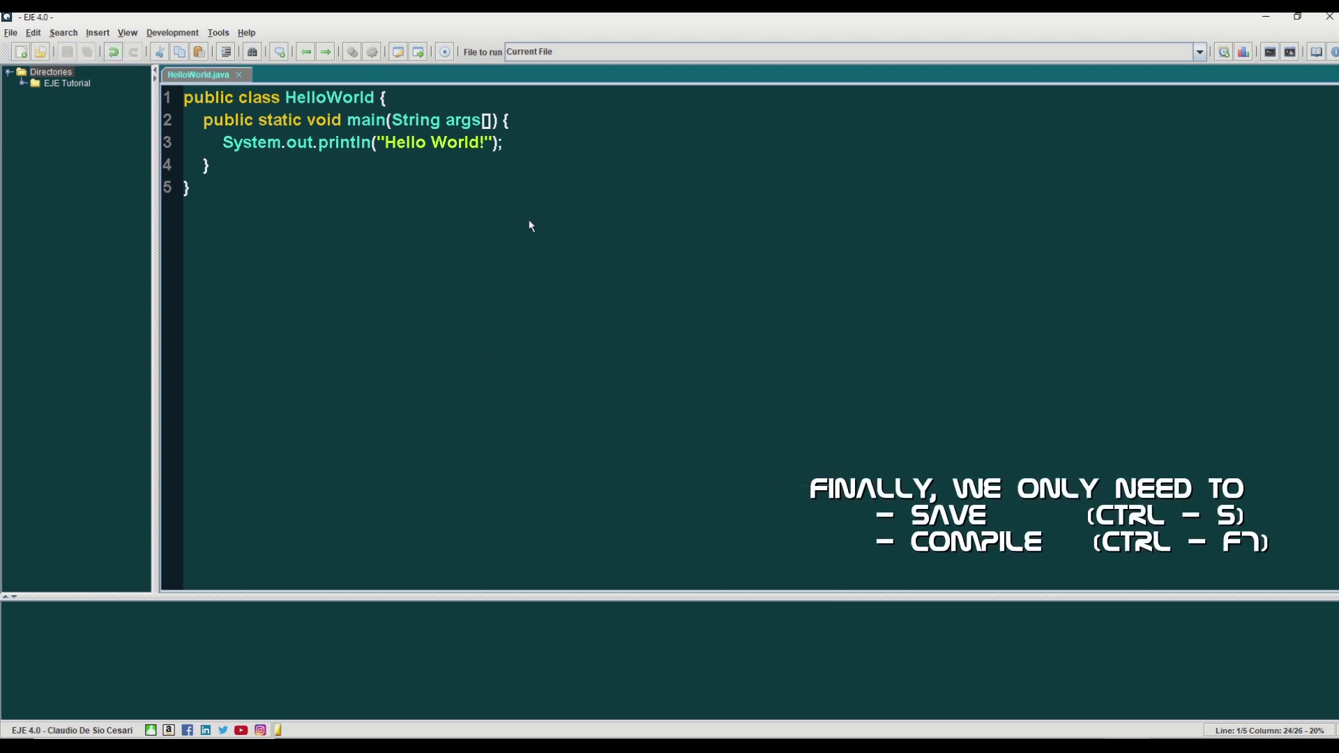
click(372, 53)
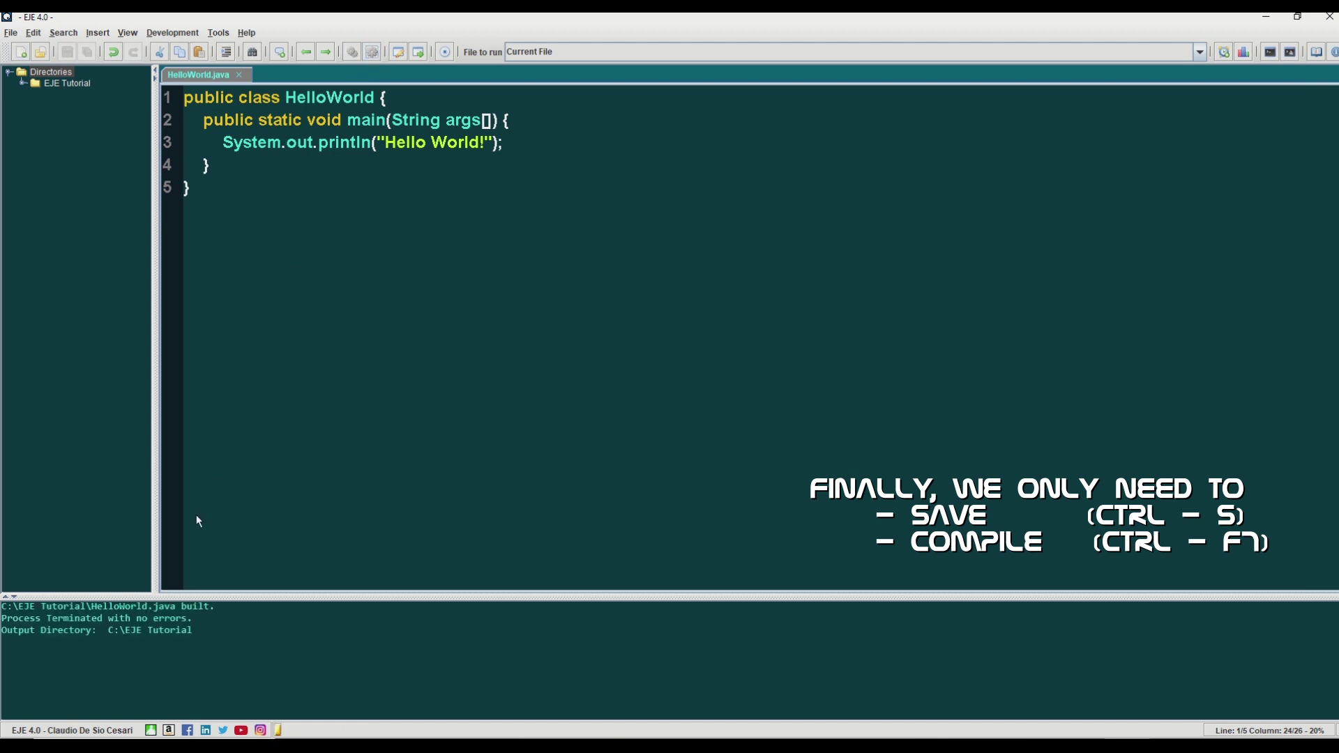
click(419, 53)
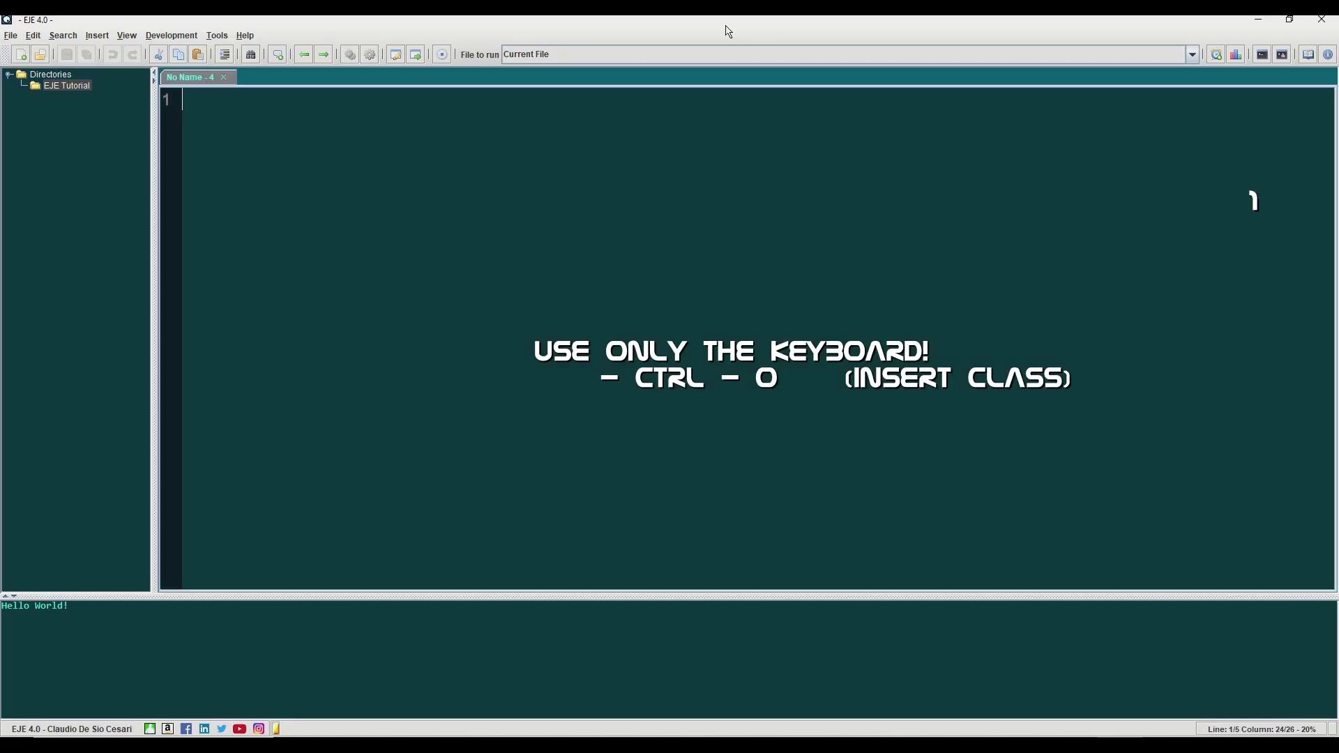
Insert class, main and println templates by shortcut, then select the MyClass name
key(ctrl+0)
key(ctrl+6)
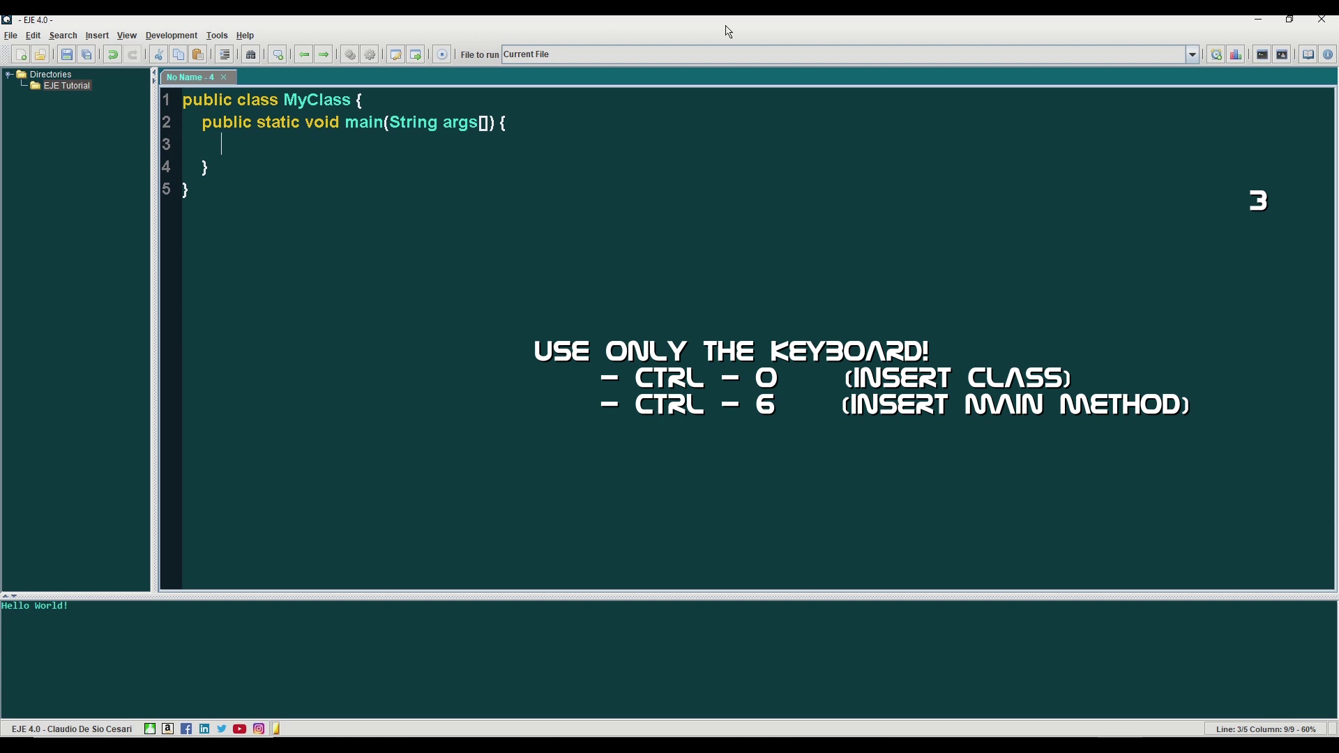
key(ctrl+m)
text("")
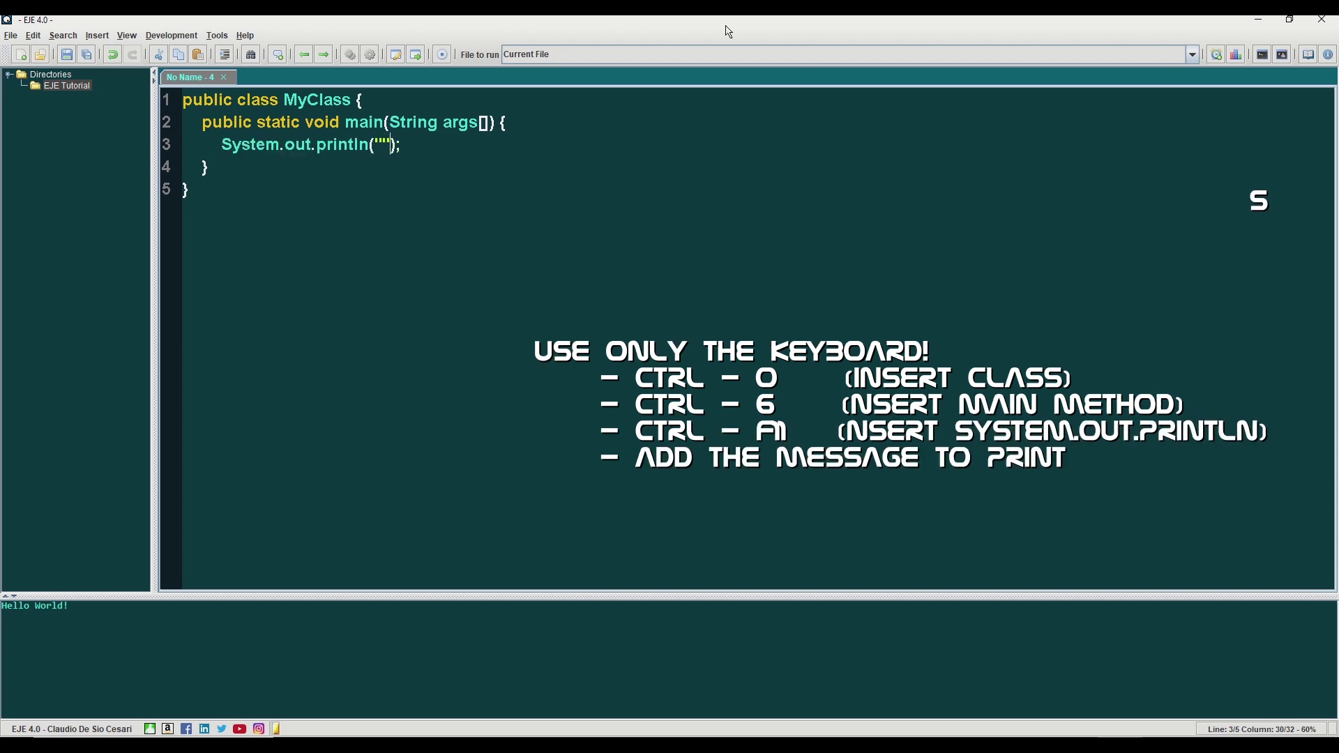
text(Hello)
text( World!)
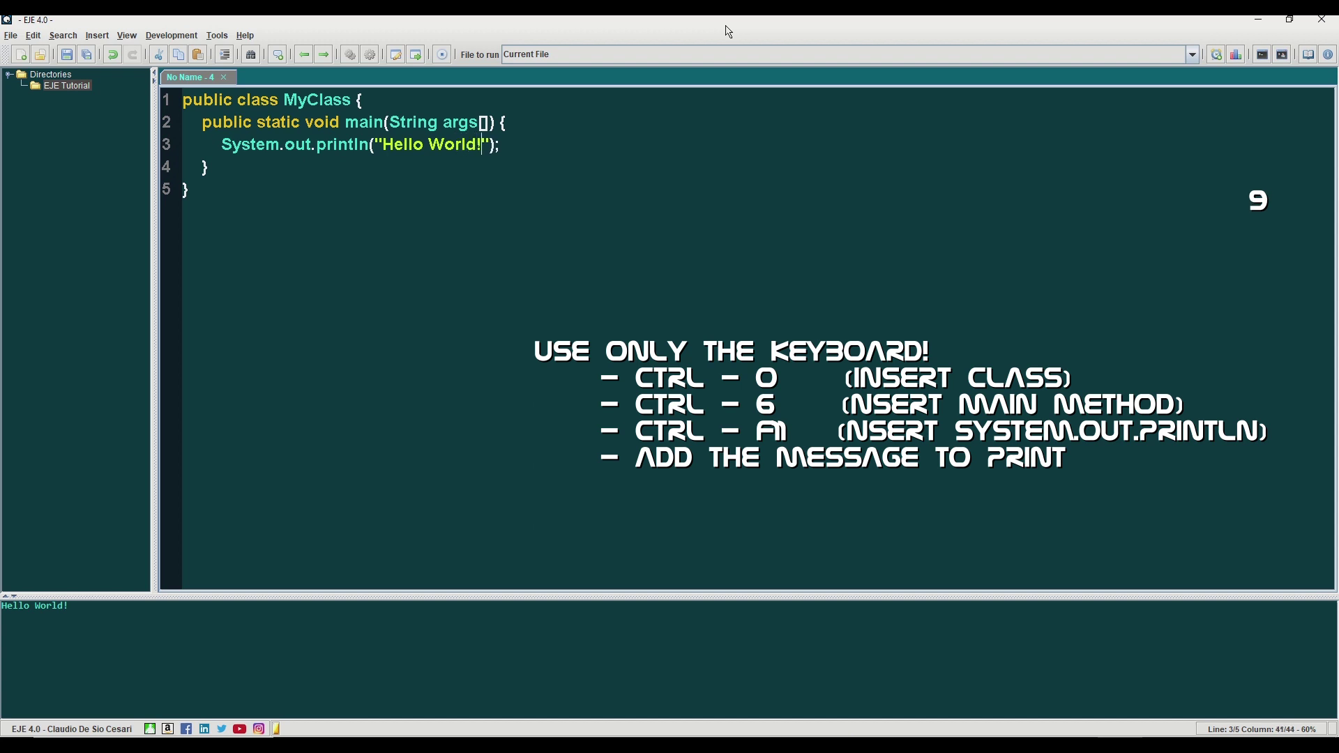
key(Up)
key(Up)
key(Left)
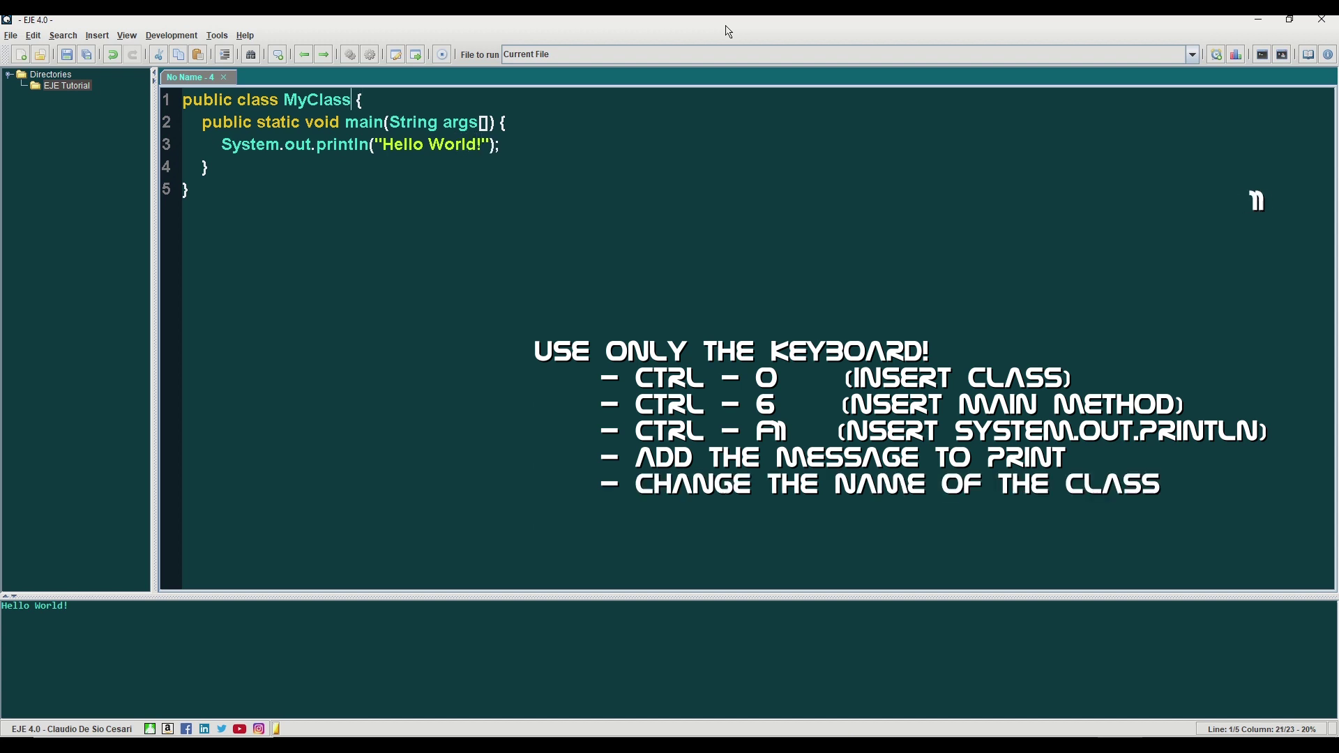
key(ctrl+shift+Left)
text(Hel)
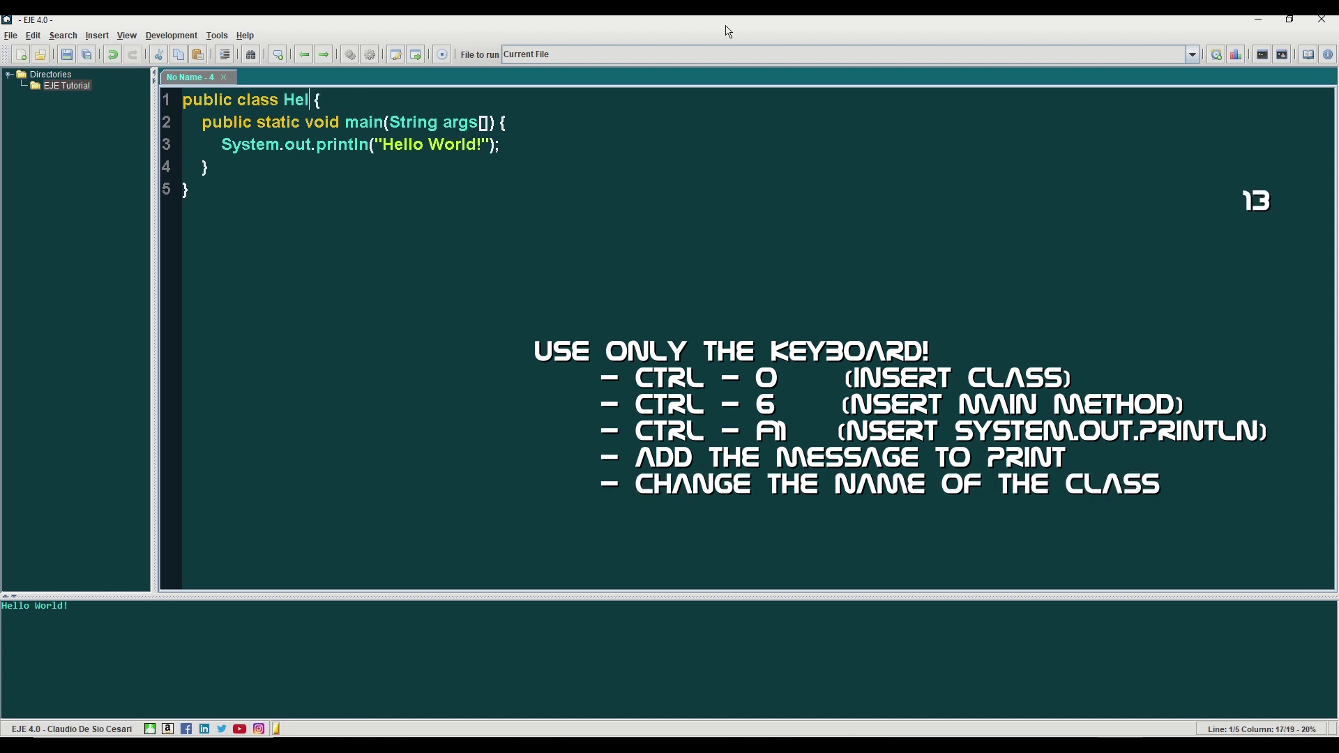
text(loWorld)
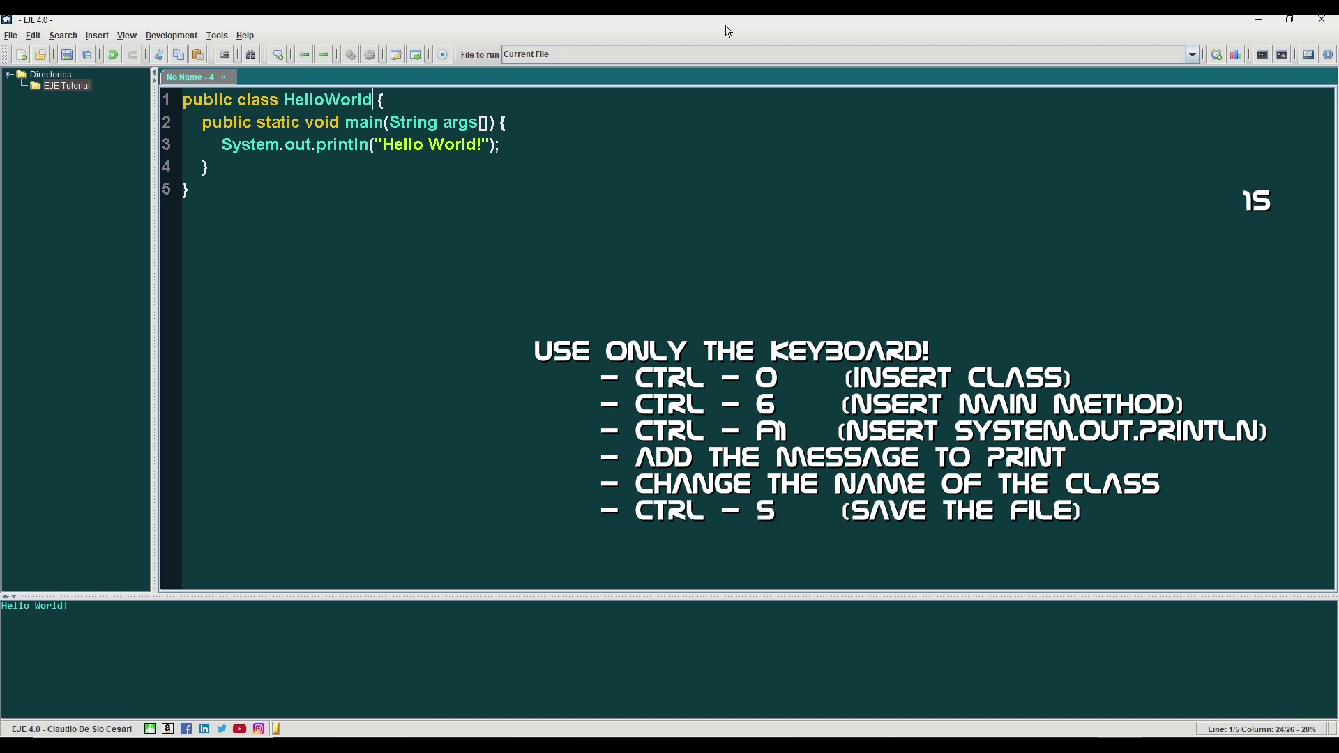
Save as HelloWorld.java, then compile and run it to print Hello World!
key(ctrl+s)
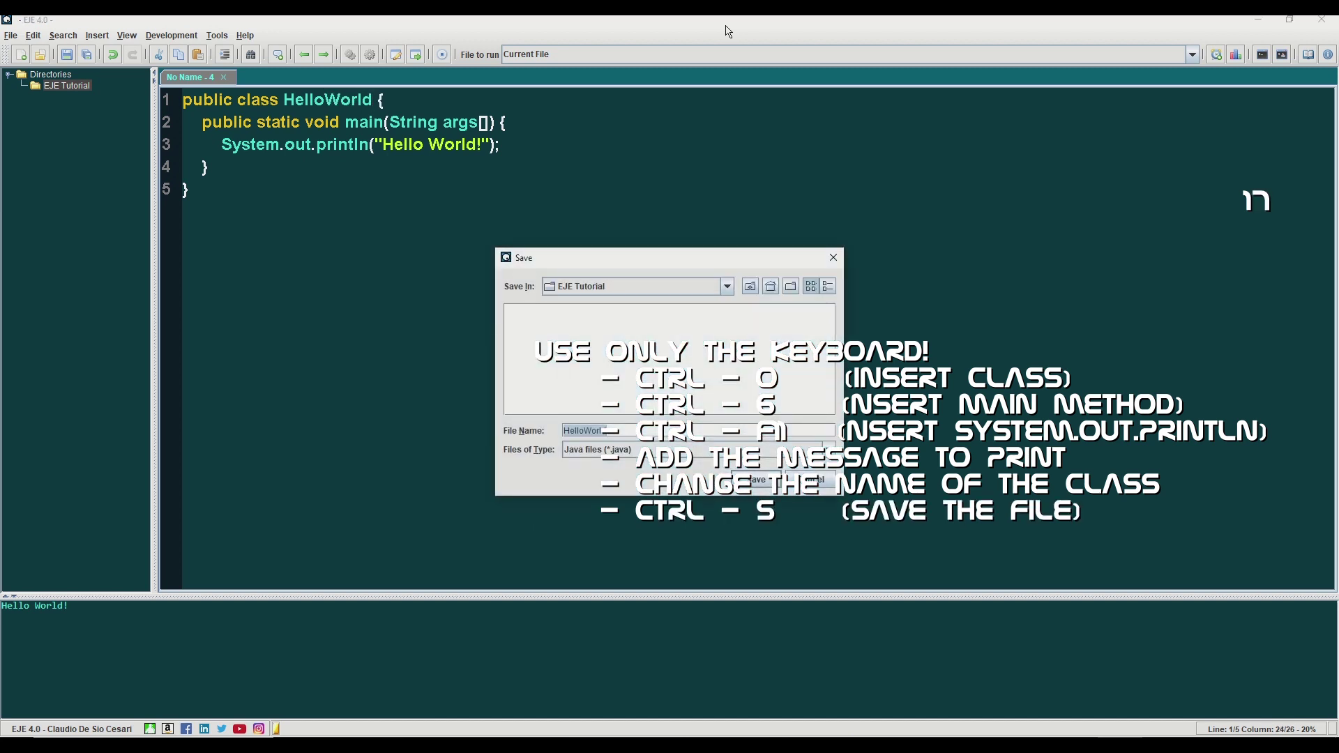
key(Return)
key(ctrl+F7)
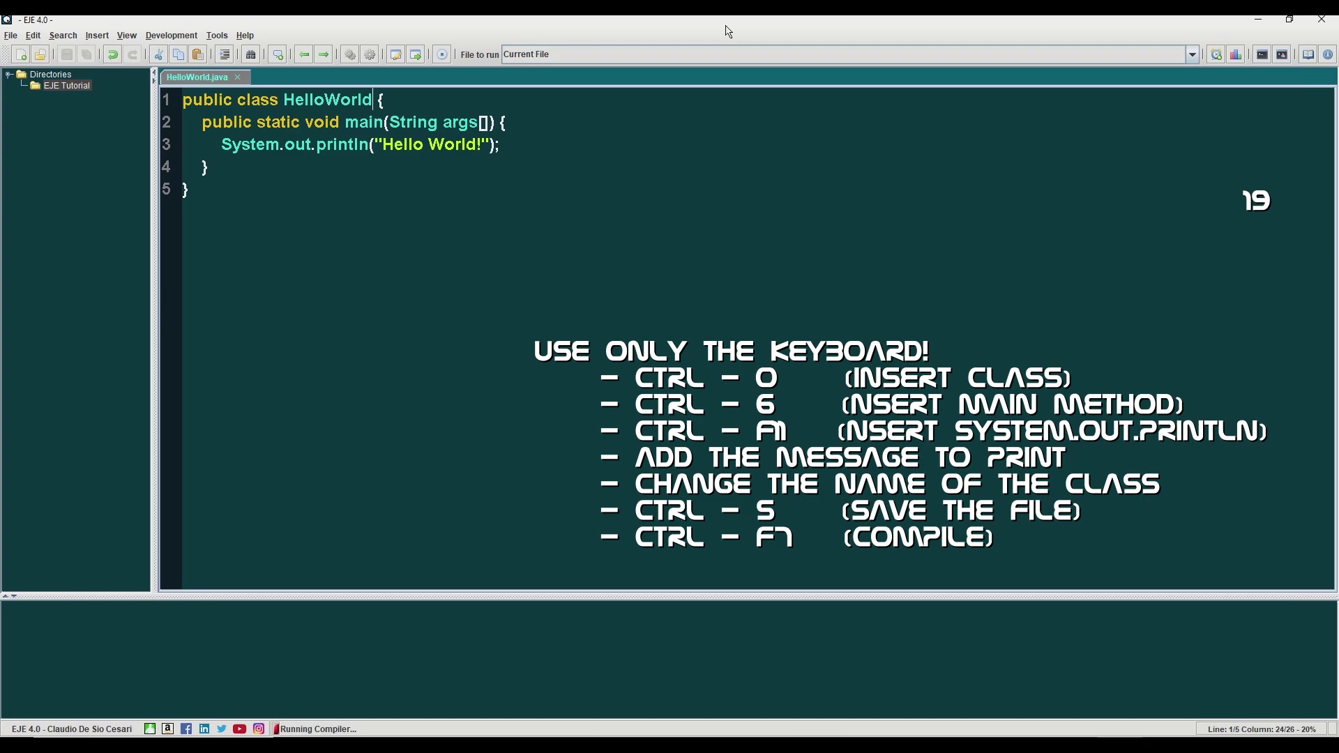
key(ctrl+F9)
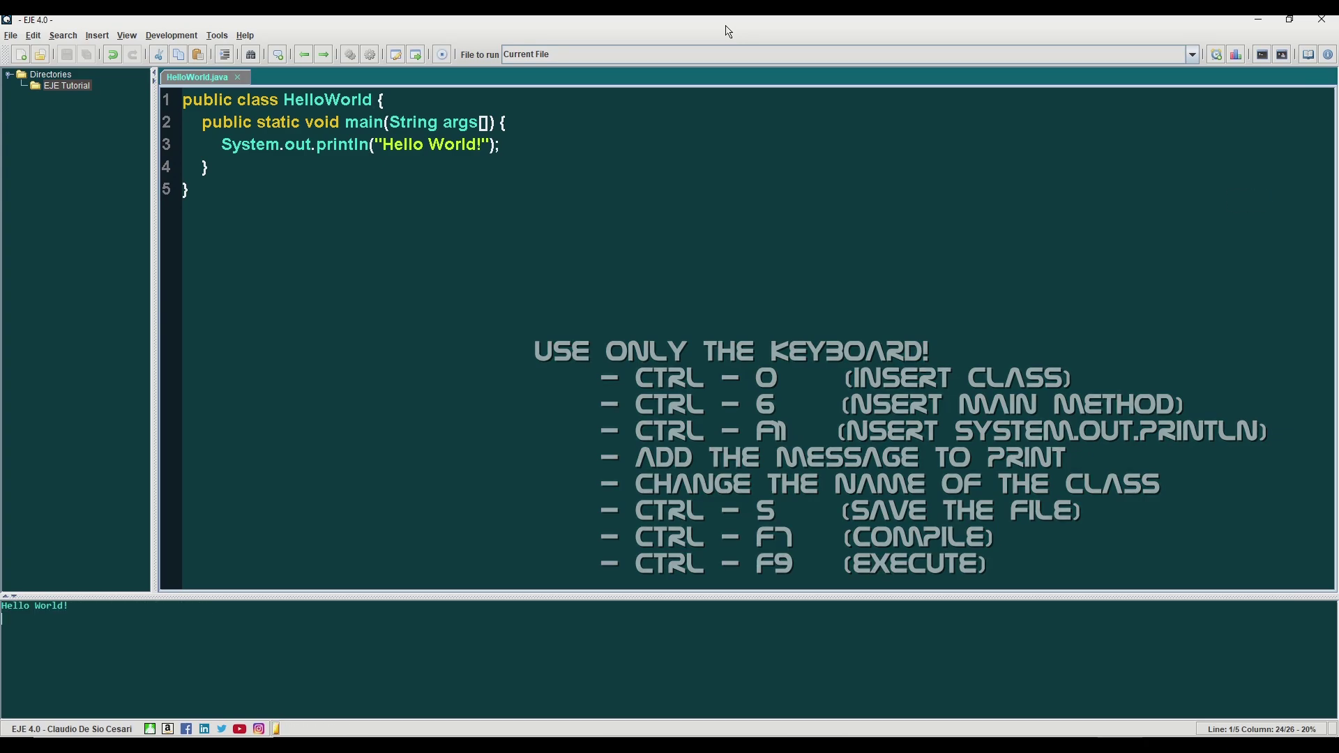